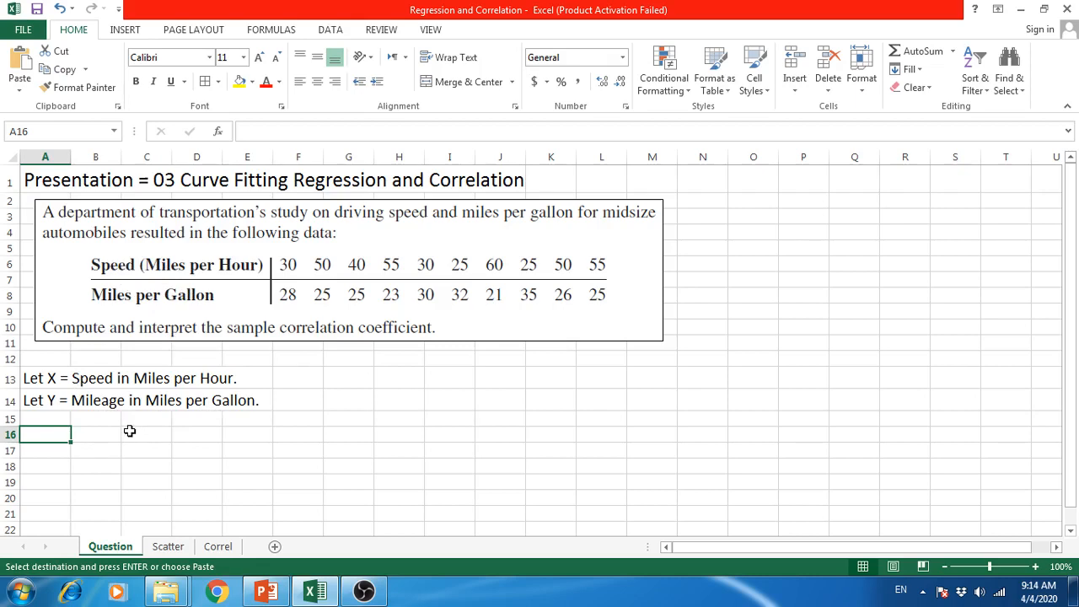
Go to the Scatter sheet and cancel the pending copy of the data range.
left_click(167, 546)
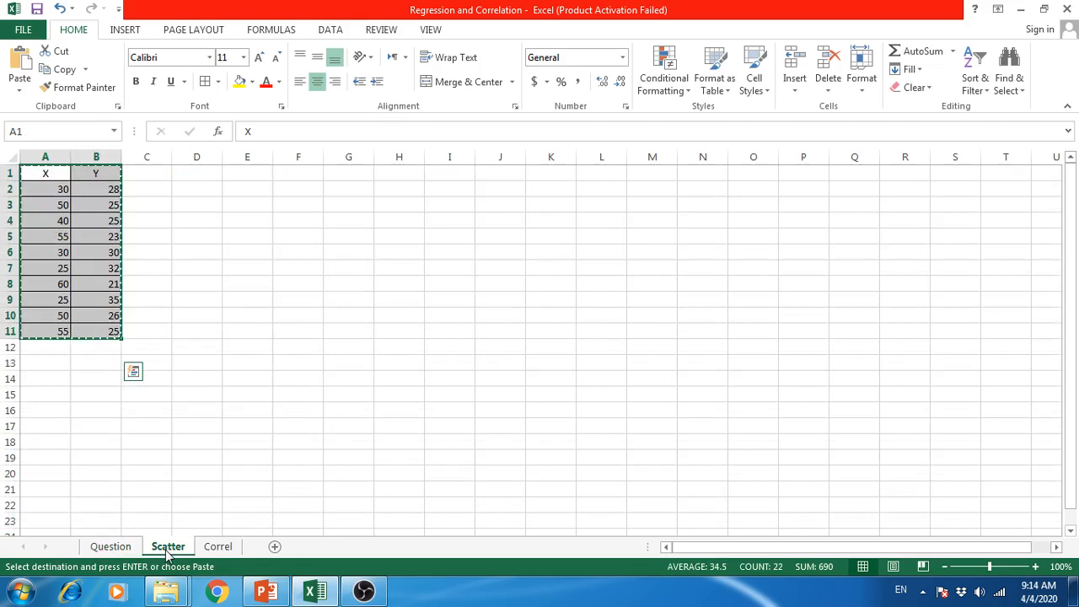
left_click(69, 381)
key("Escape")
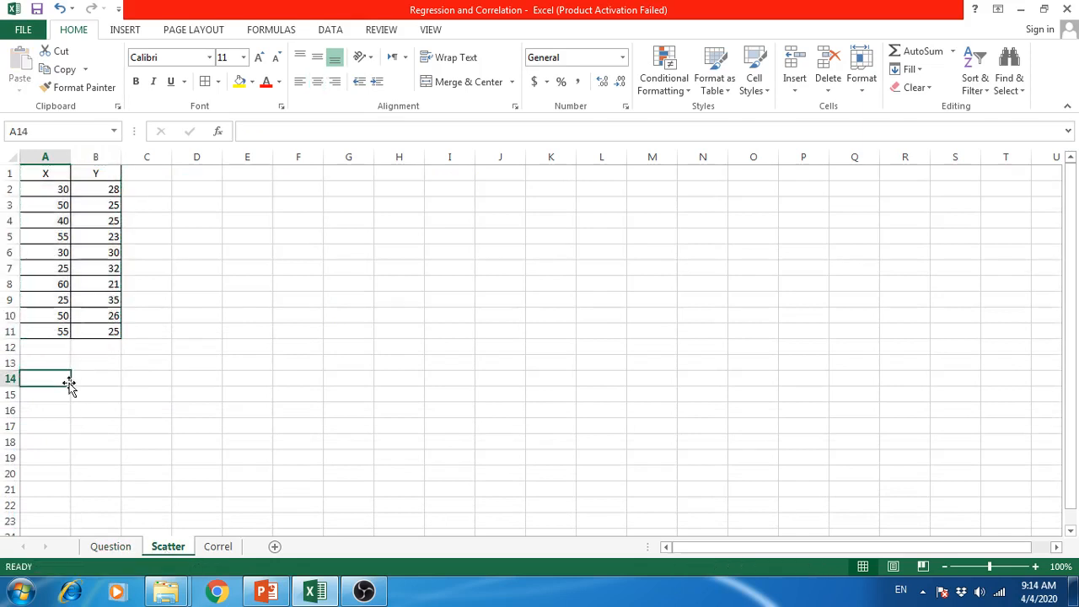
Insert a markers-only scatter chart of the X and Y data in A1:B11 and place it beside the table.
left_click(53, 175)
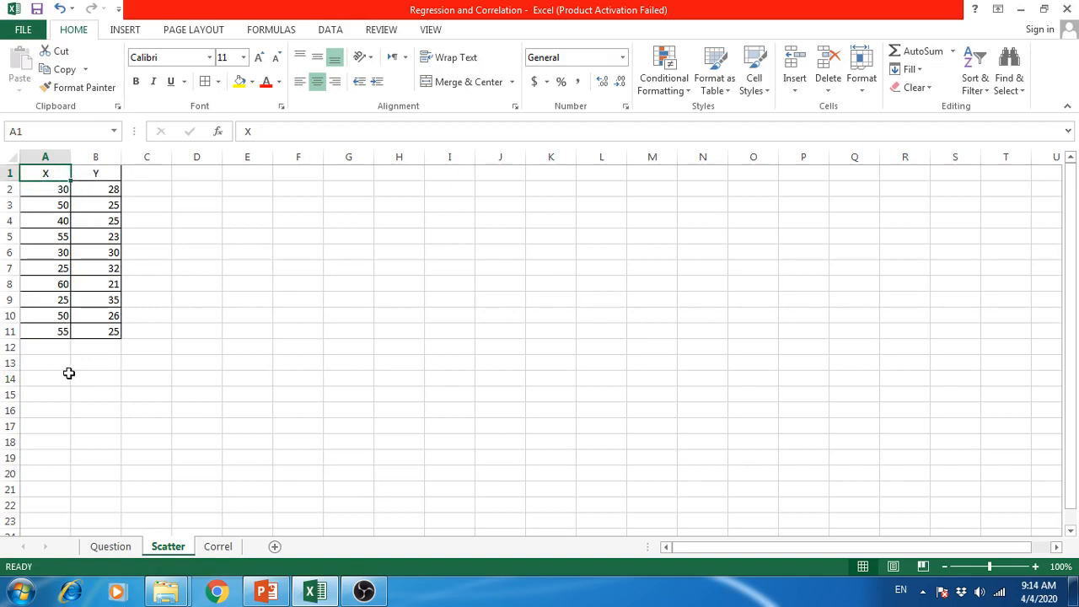
key("shift+Right")
key("shift+Down")
key("shift+Down")
key("shift+Down")
key("shift+Down")
key("shift+Down")
key("shift+Down")
key("shift+Down")
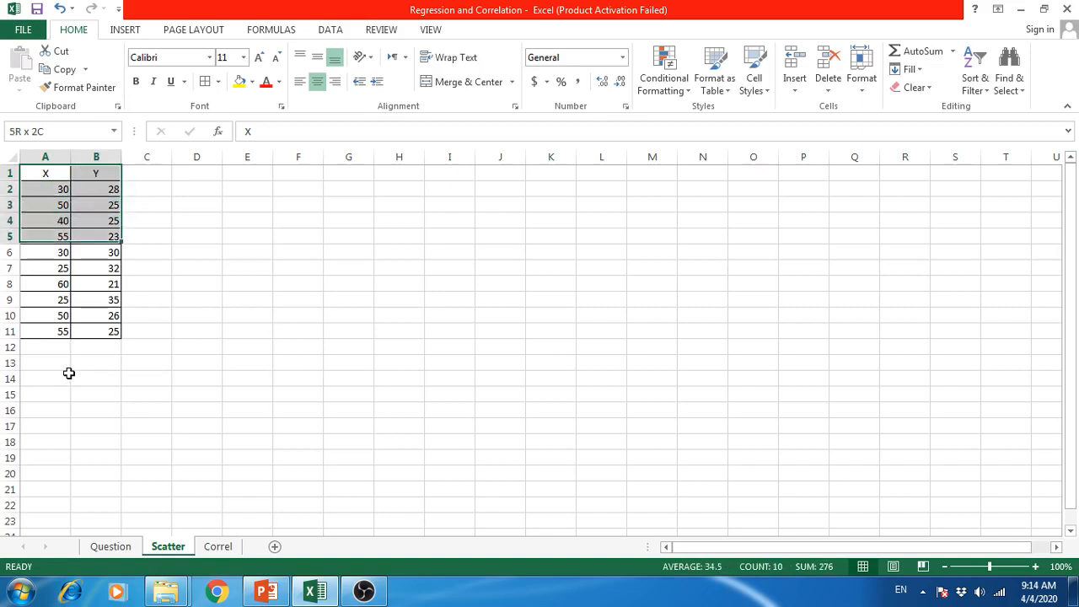
key("shift+Down")
key("shift+Down")
key("shift+Down")
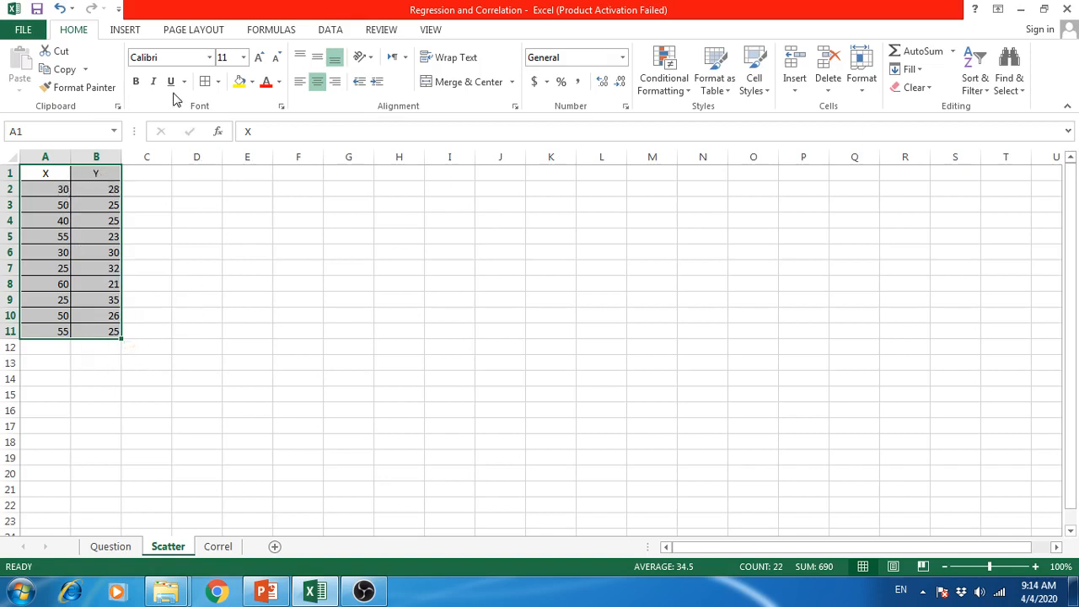
left_click(127, 31)
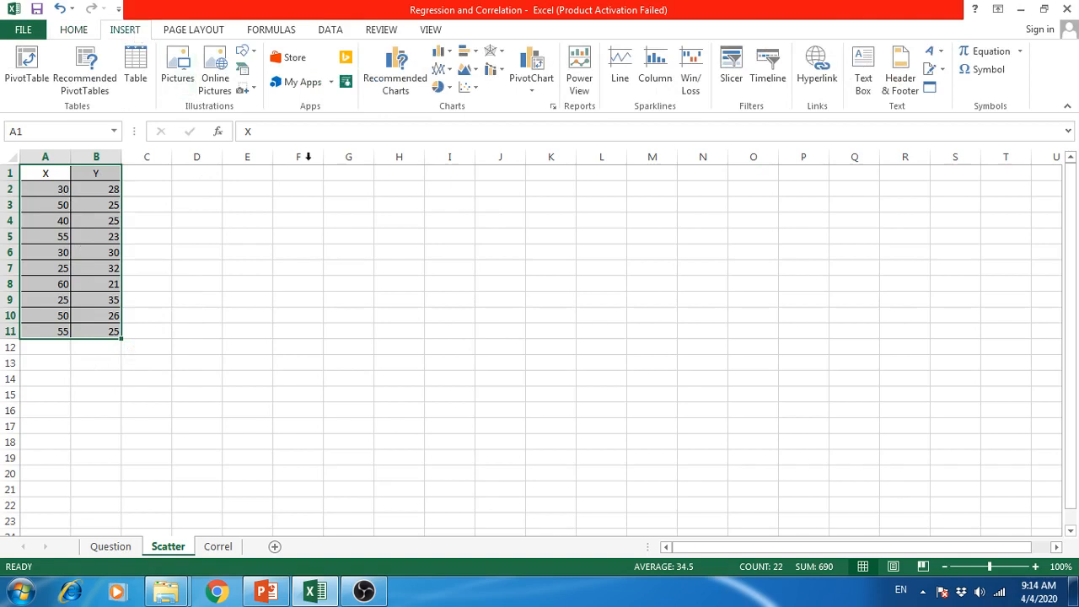
left_click(467, 90)
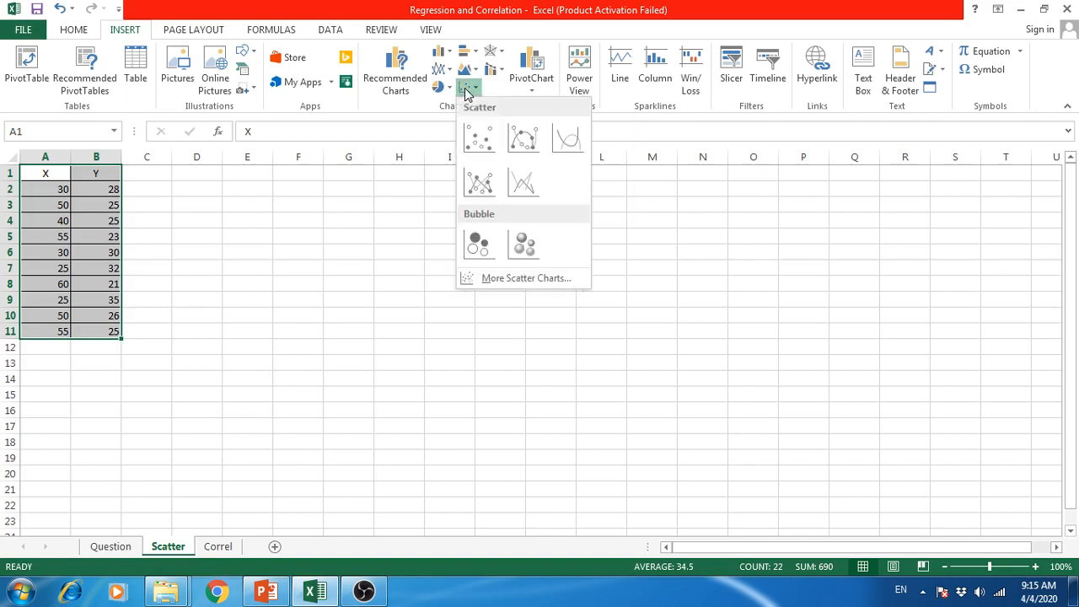
left_click(478, 139)
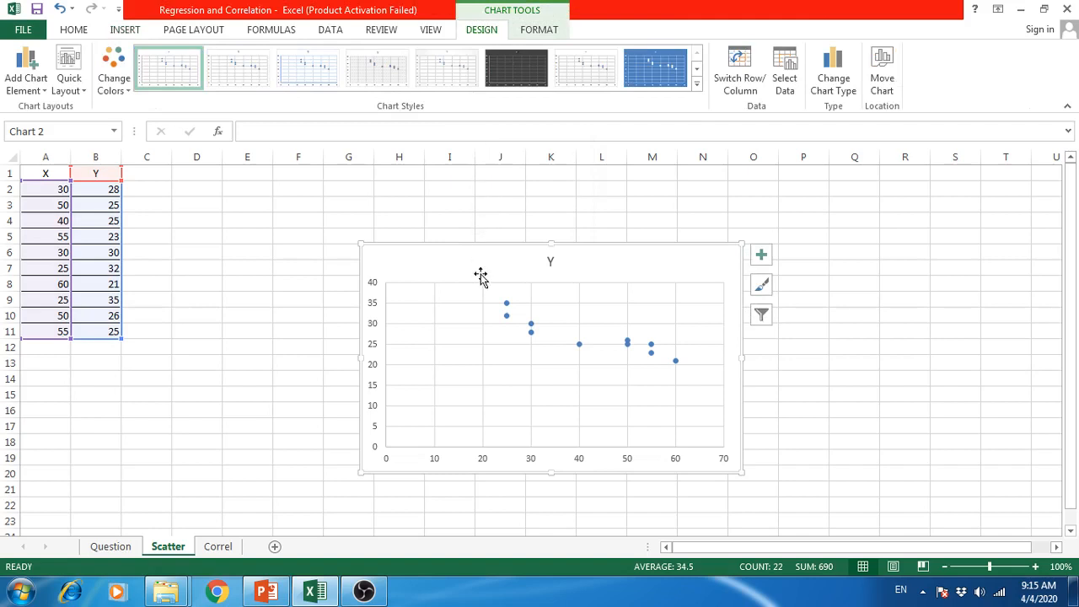
left_click_drag(481, 268, 288, 203)
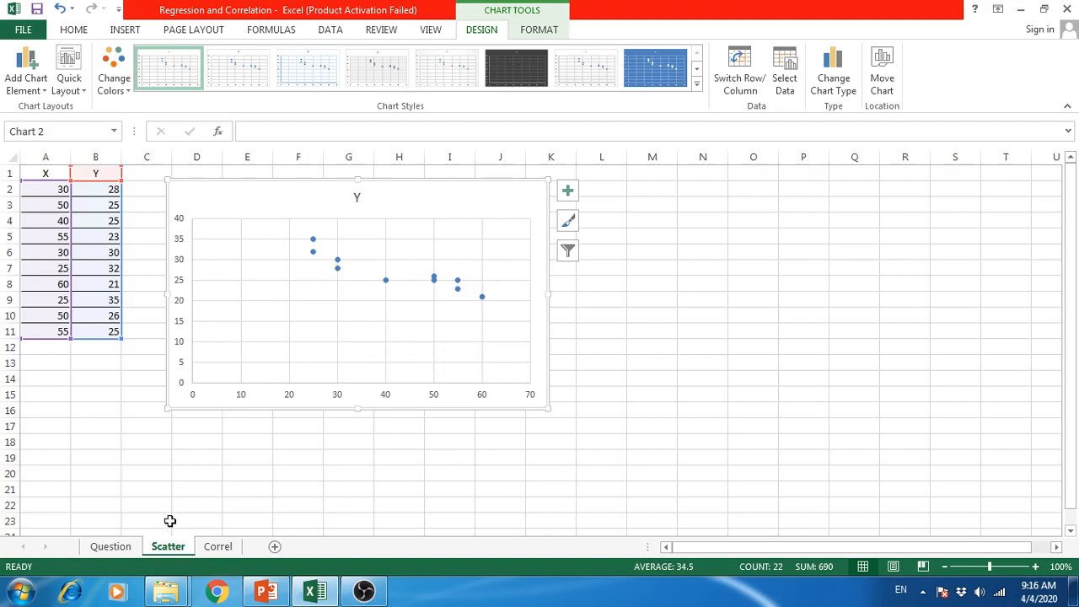
On the Correl sheet, start a CORREL formula in cell A17.
left_click(218, 547)
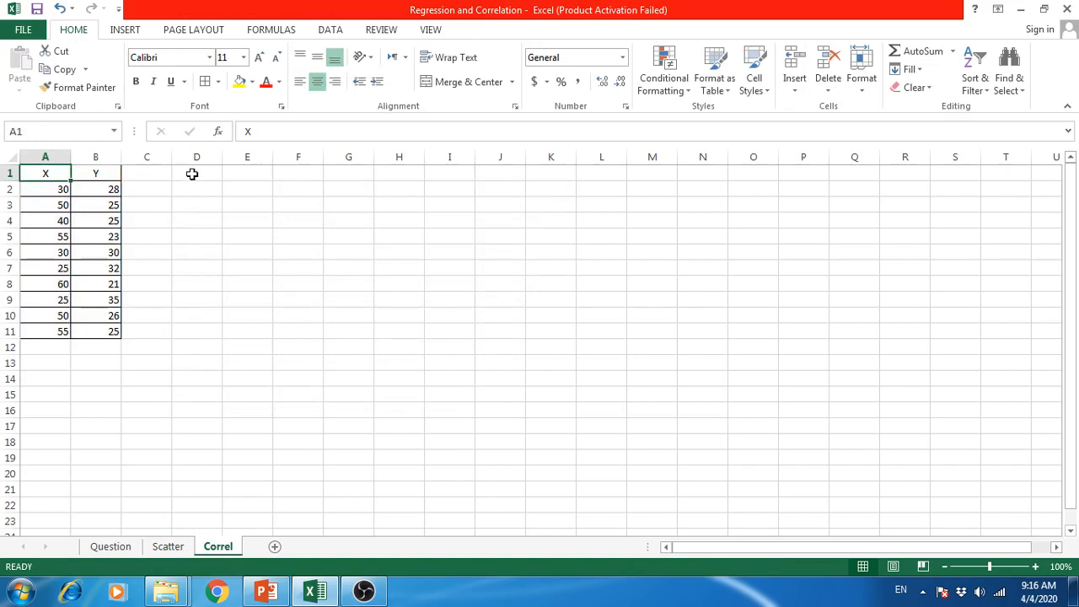
left_click(45, 429)
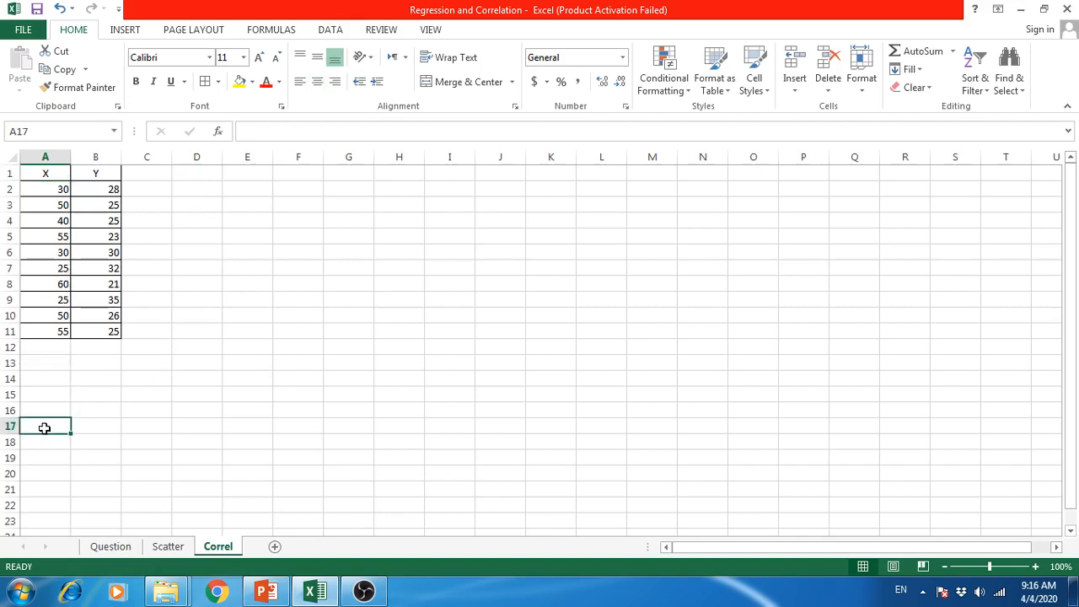
type("=")
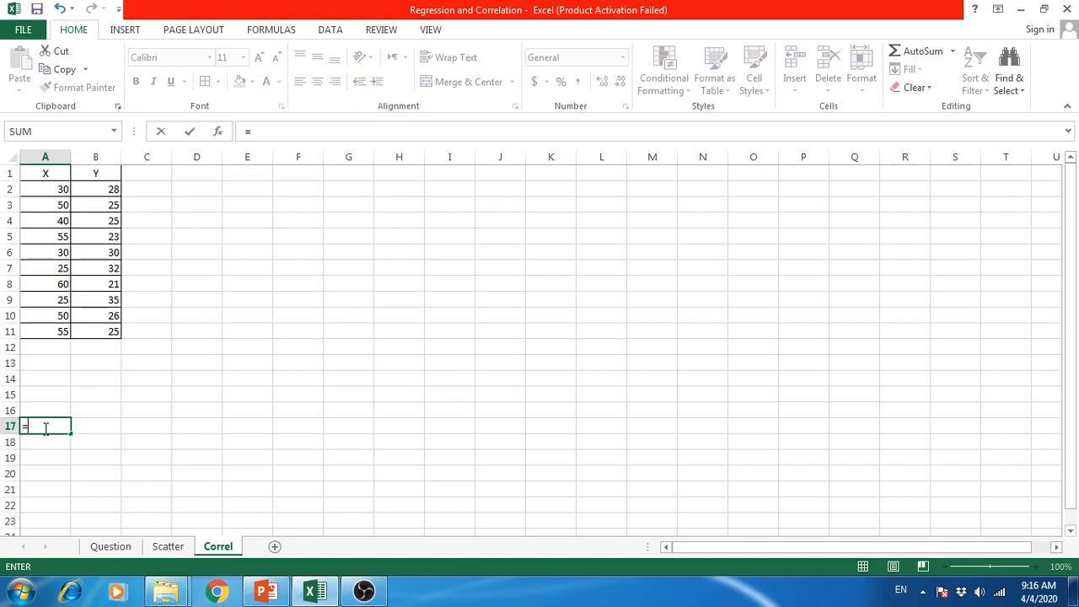
type("cor")
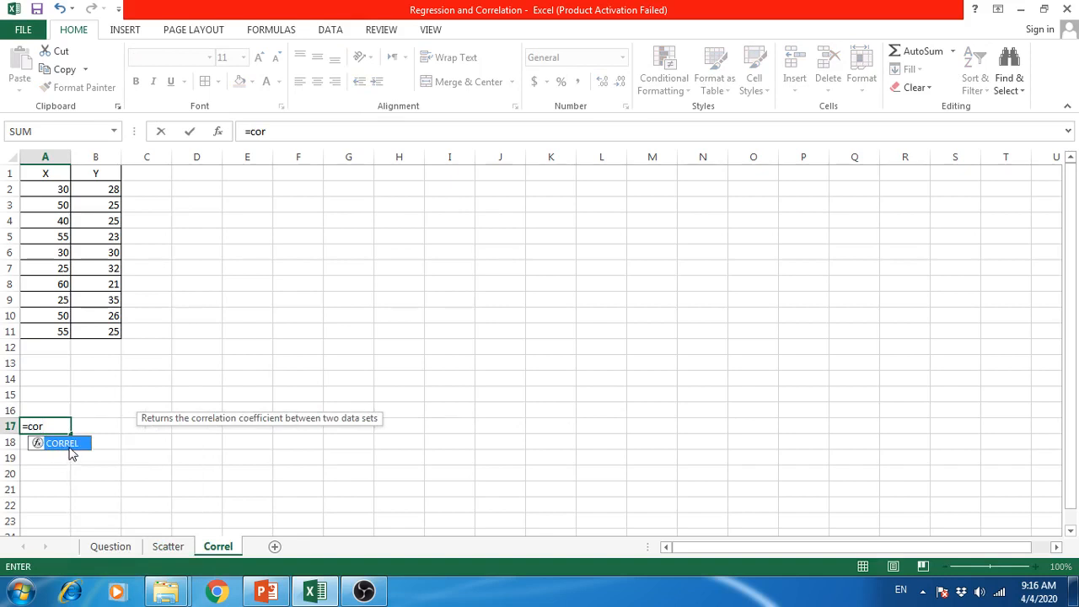
double_click(71, 452)
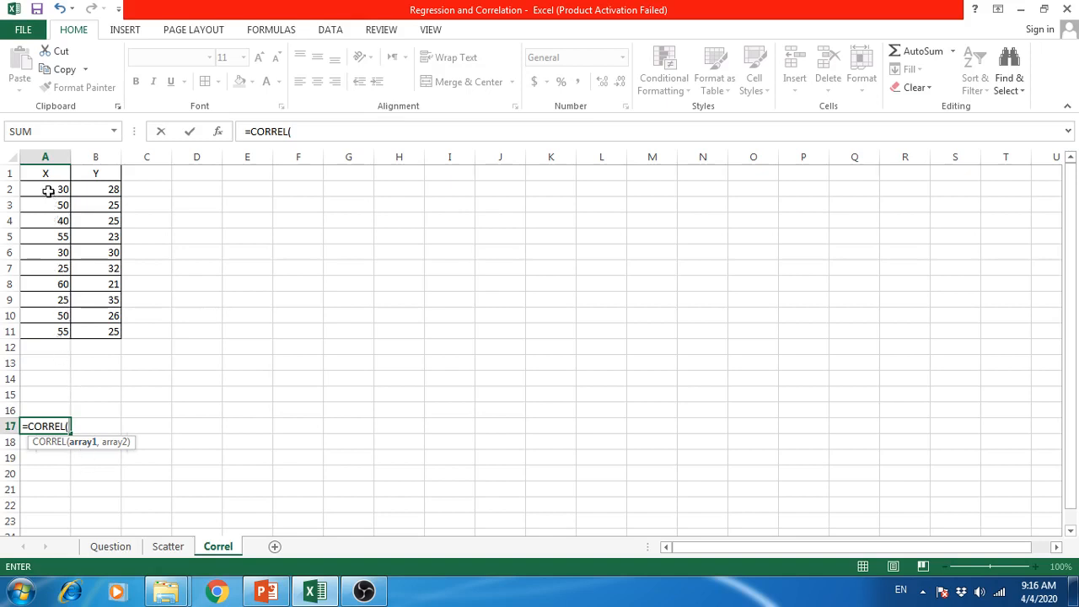
left_click_drag(48, 190, 44, 339)
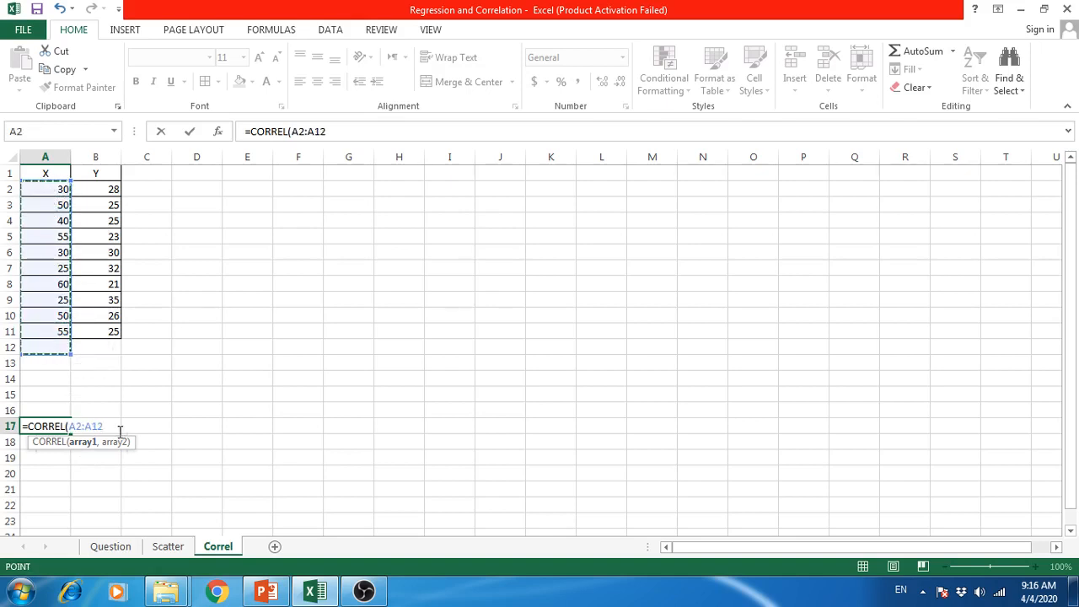
key("BackSpace")
key("BackSpace")
key("BackSpace")
key("BackSpace")
key("BackSpace")
key("BackSpace")
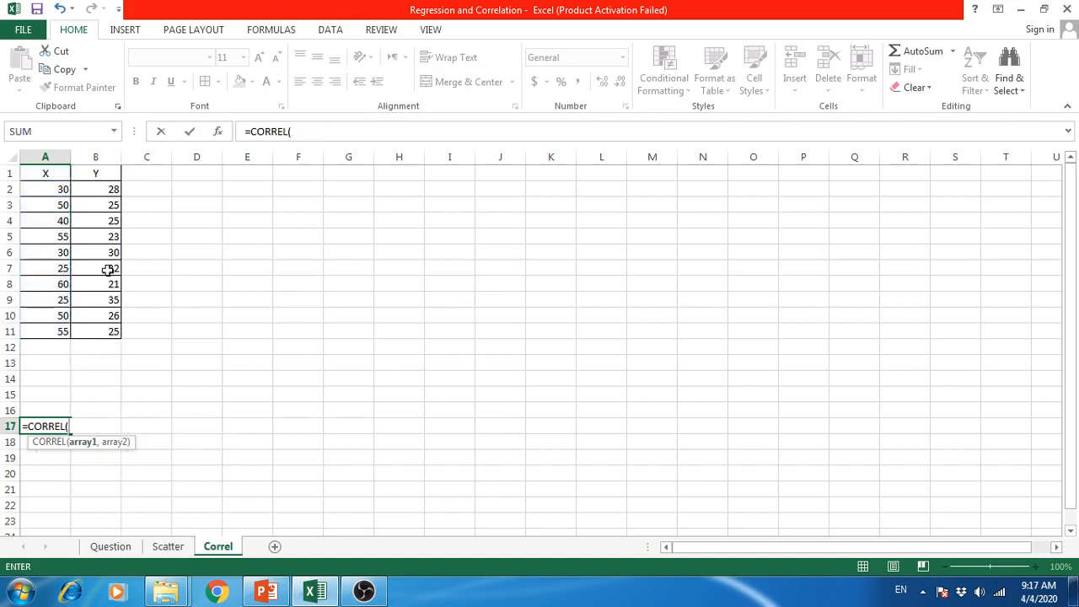
Complete the CORREL formula with A2:A11 and B2:B11 as its arrays, and label the result r in B17.
left_click_drag(42, 191, 42, 325)
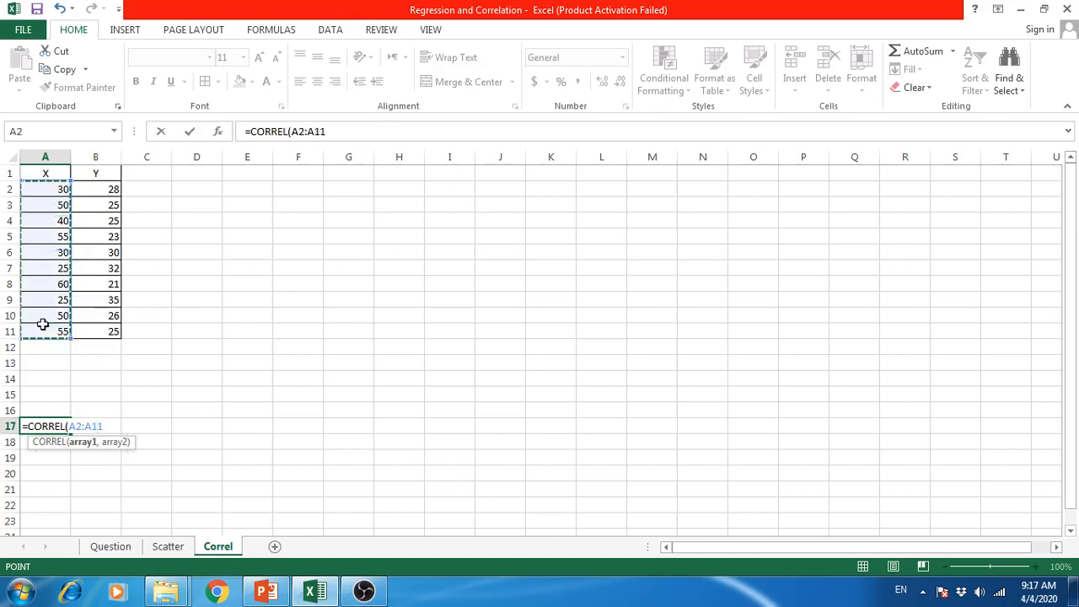
type(",")
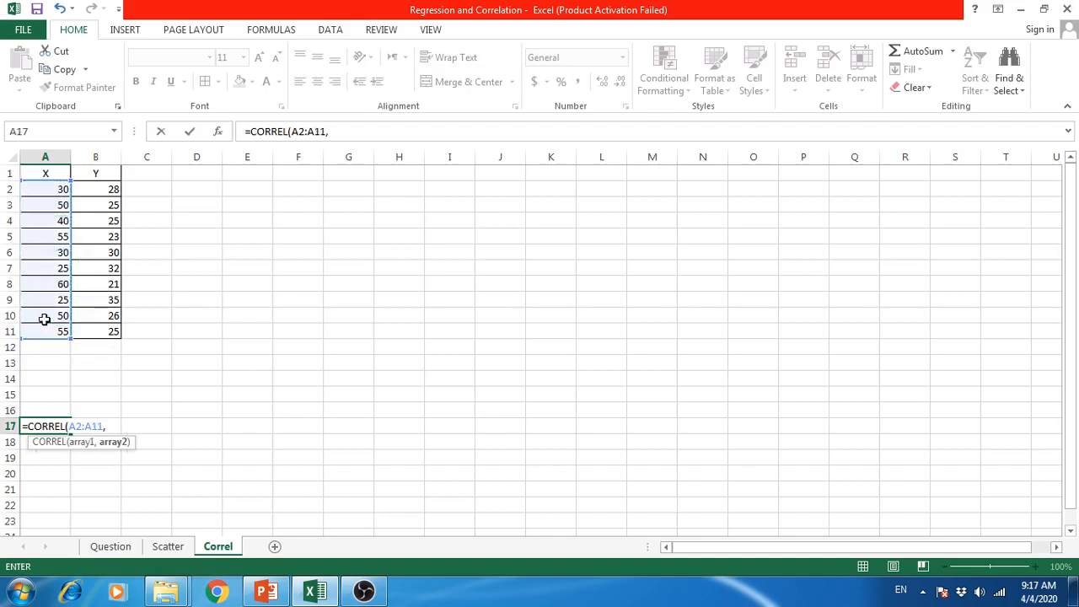
left_click_drag(91, 189, 94, 331)
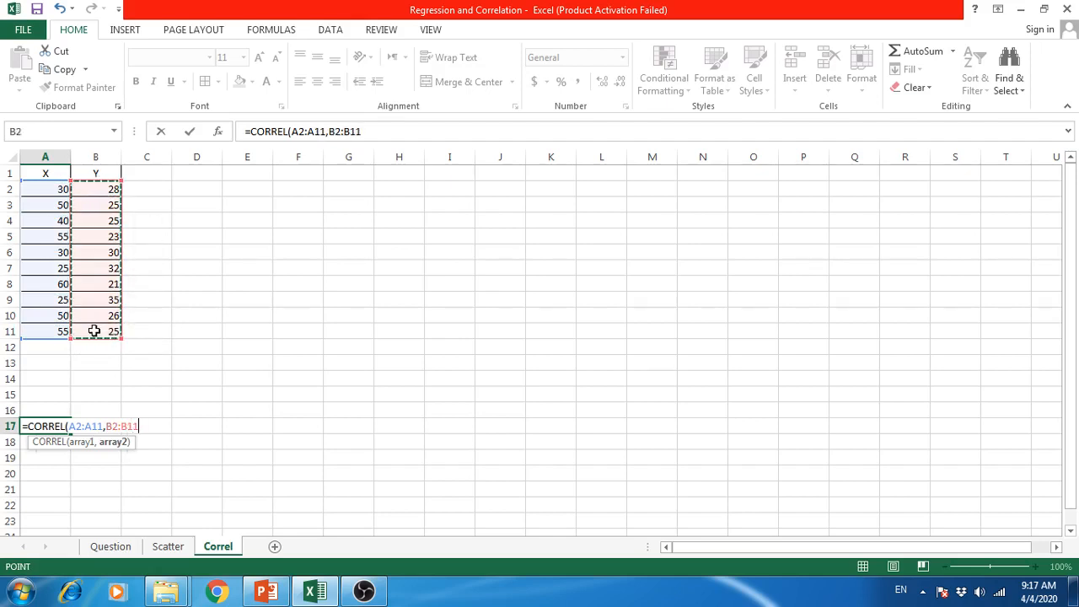
type(")")
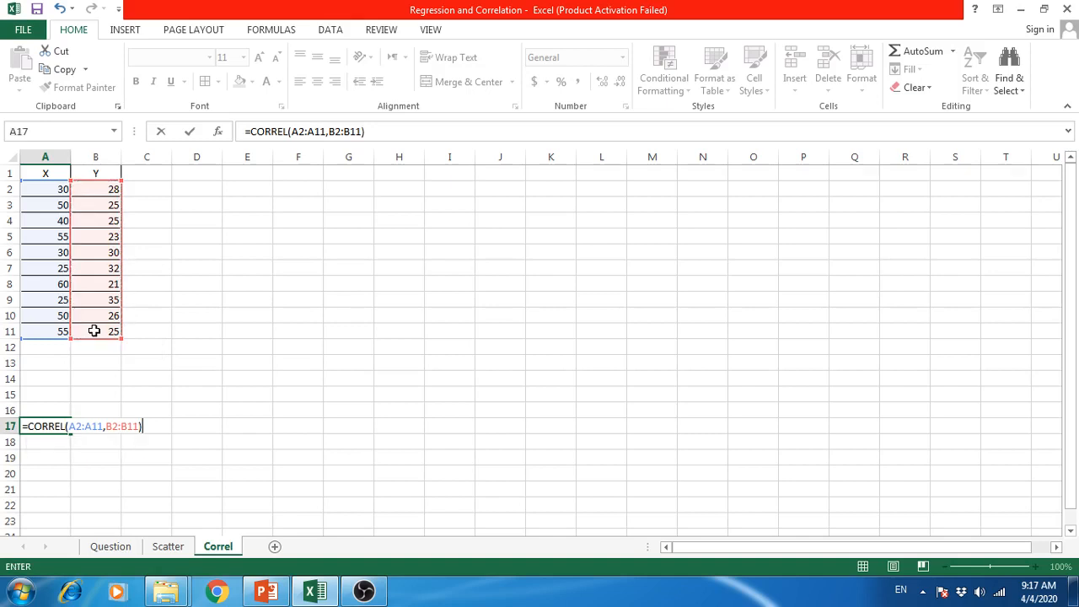
key("Tab")
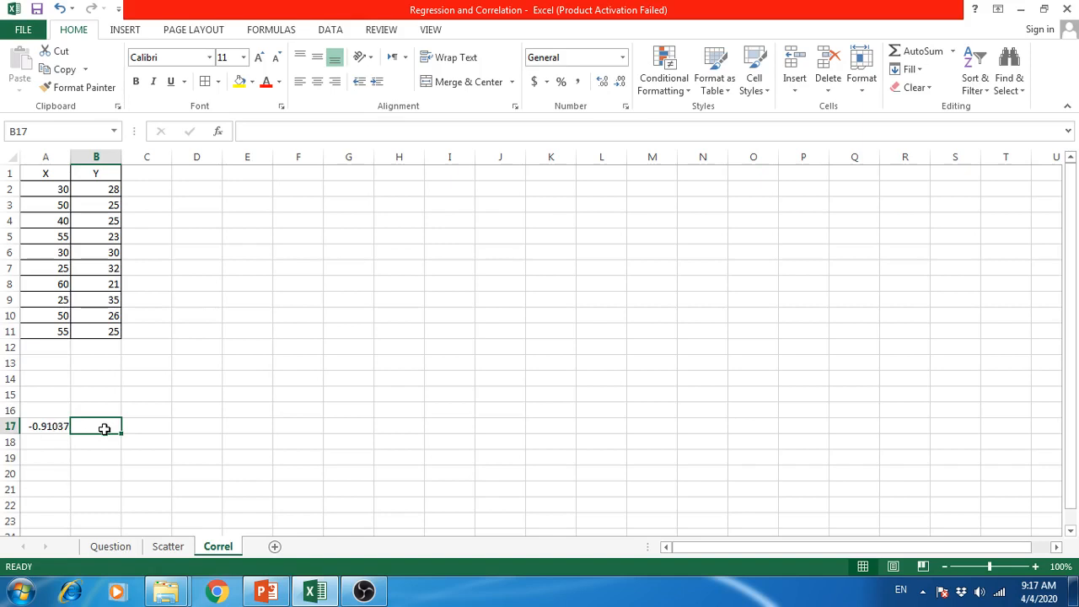
type("r")
key("Tab")
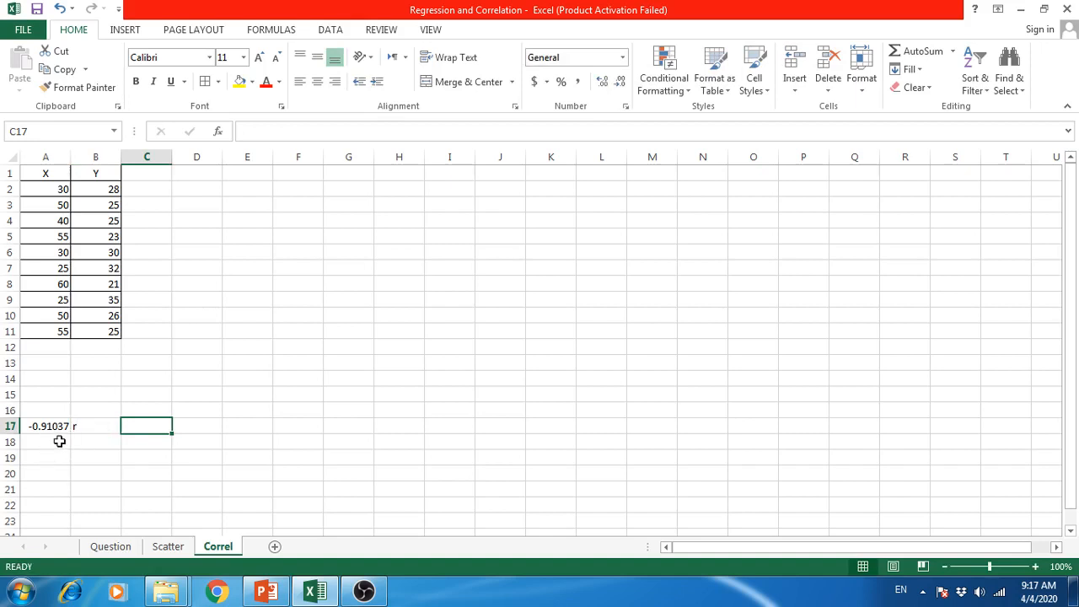
Square the correlation coefficient in cell A18 with the formula =A17*A17.
left_click(59, 442)
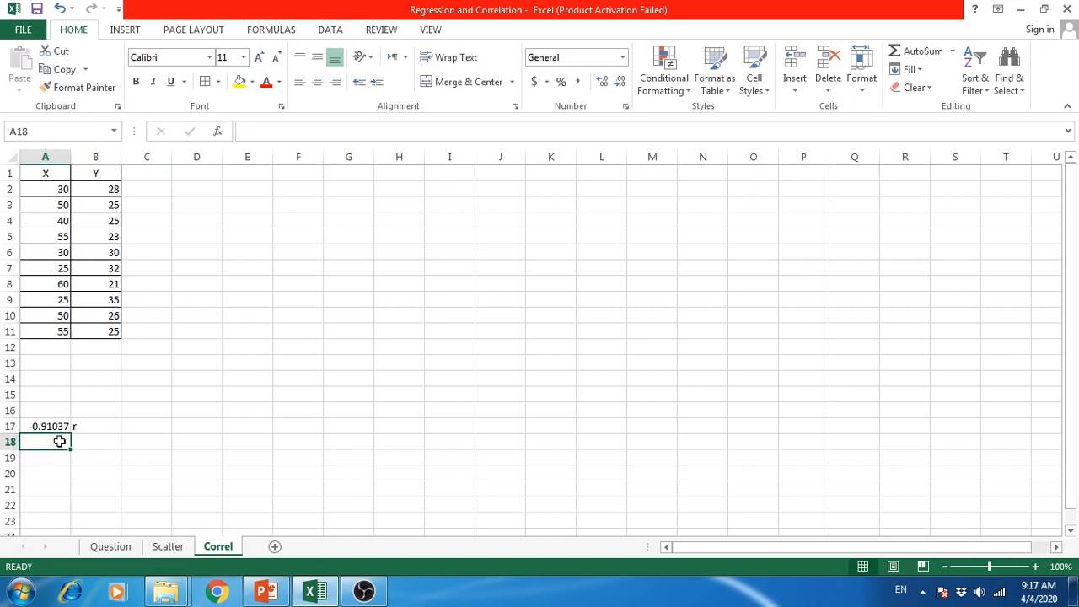
type("=")
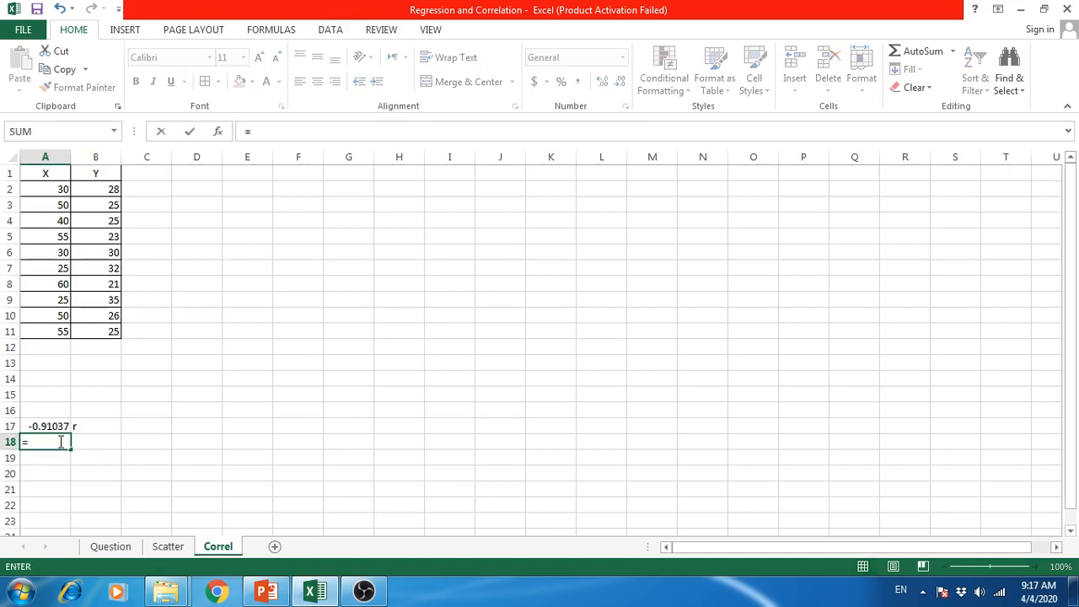
key("Up")
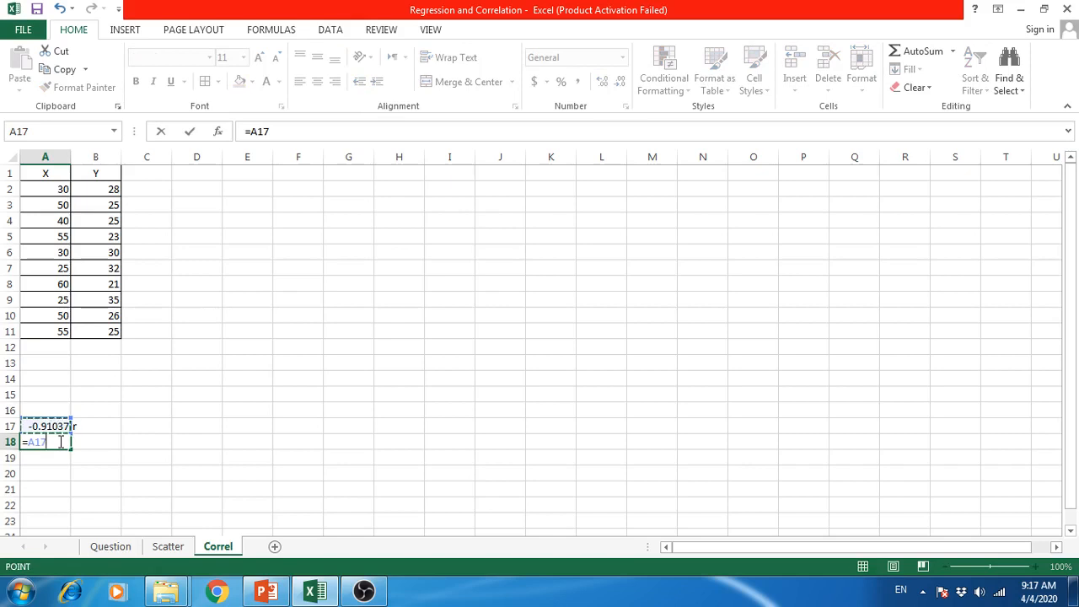
type("*")
key("Up")
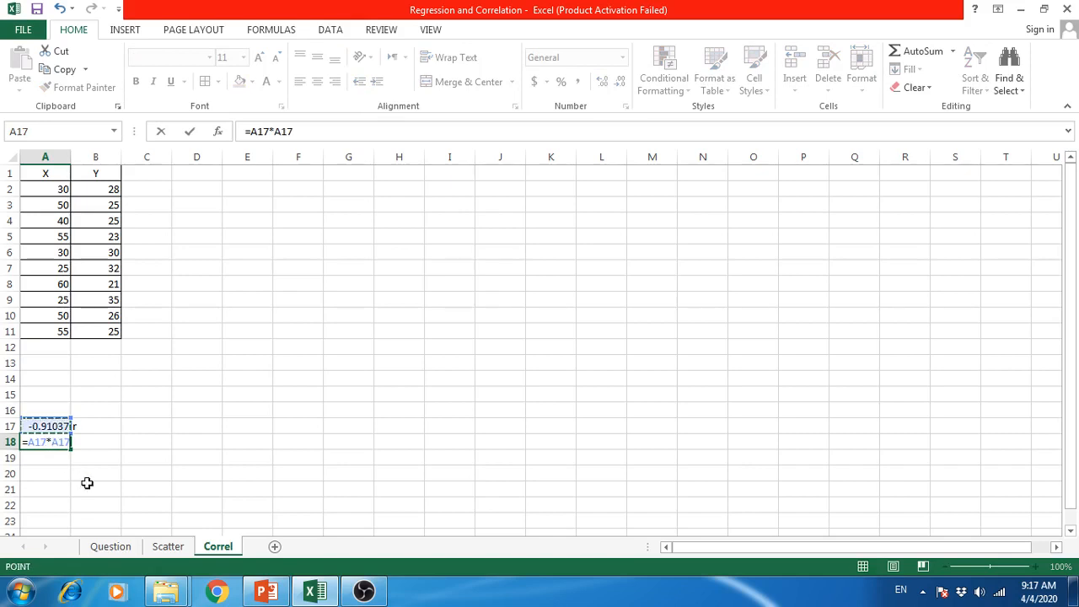
key("Tab")
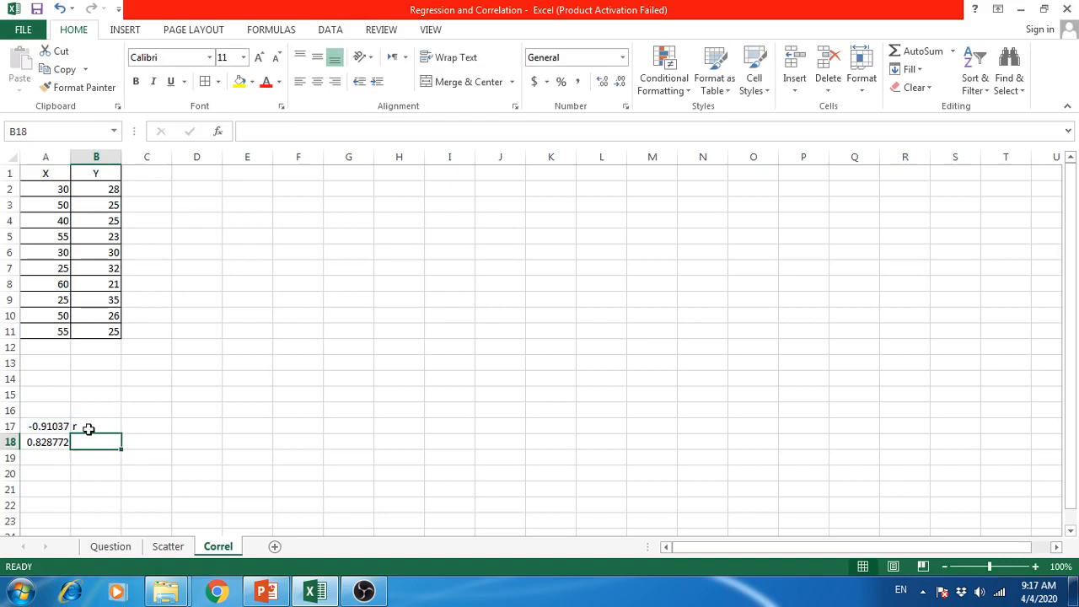
Replace the label in B17 with Correl.
left_click(88, 428)
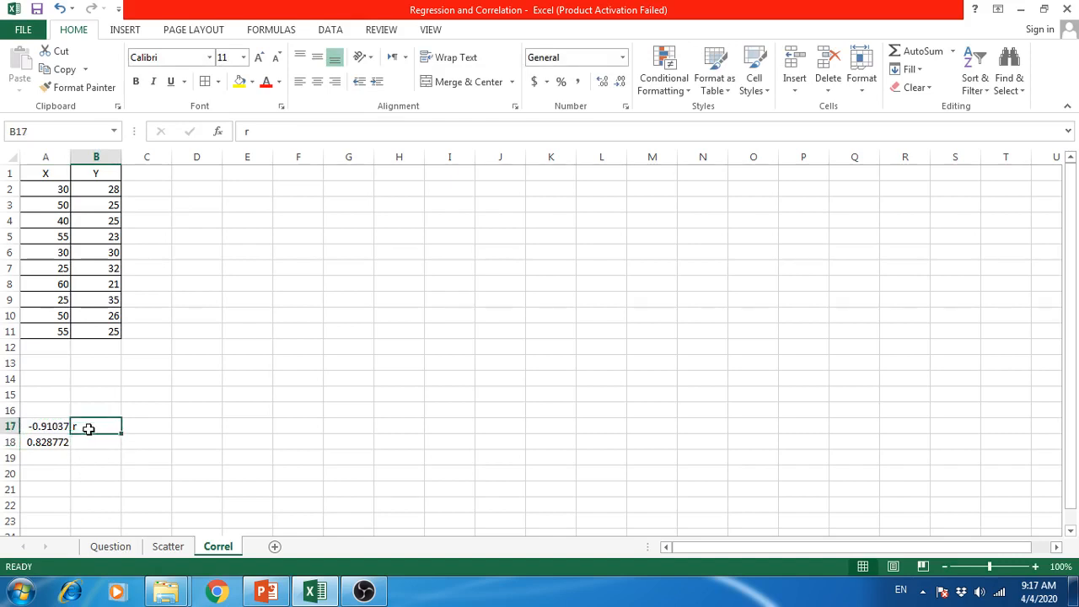
type("Correl")
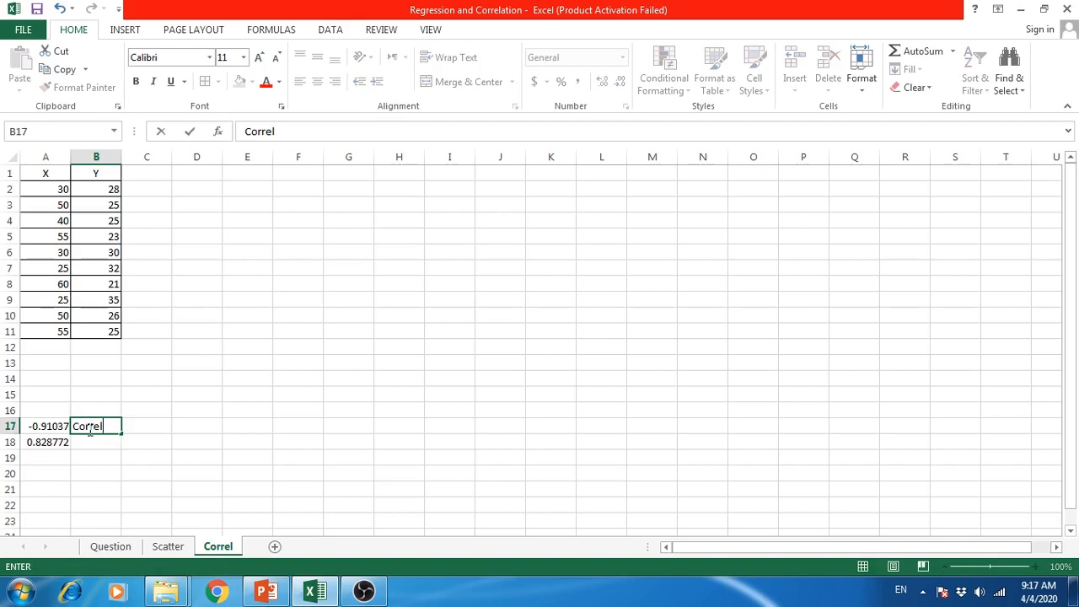
key("Tab")
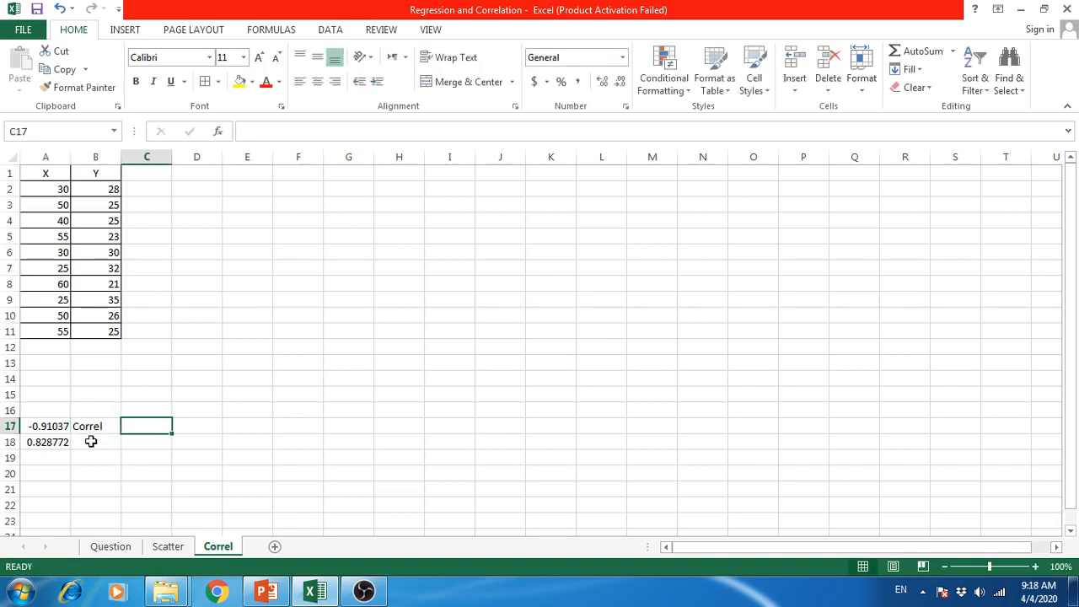
Label the squared value in B18 as Coeff. Of Determination.
left_click(90, 443)
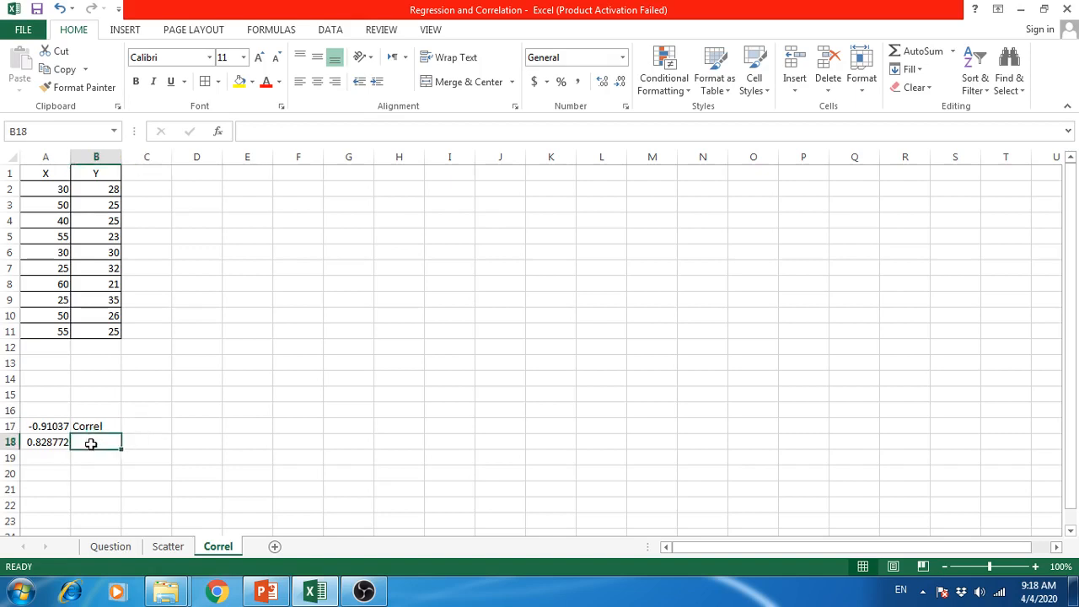
type("C")
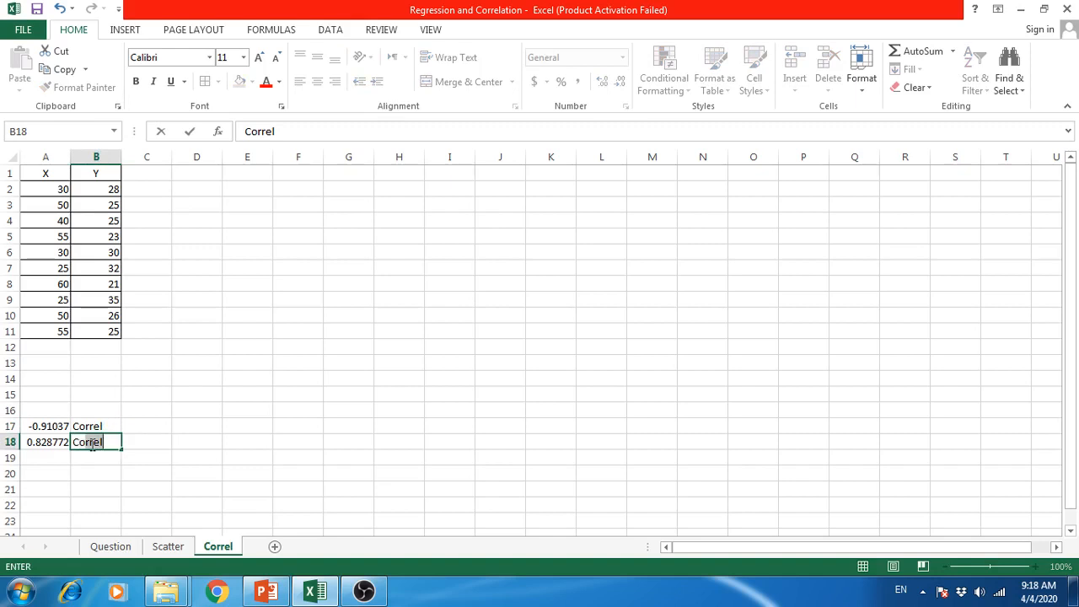
type("oeff. of ")
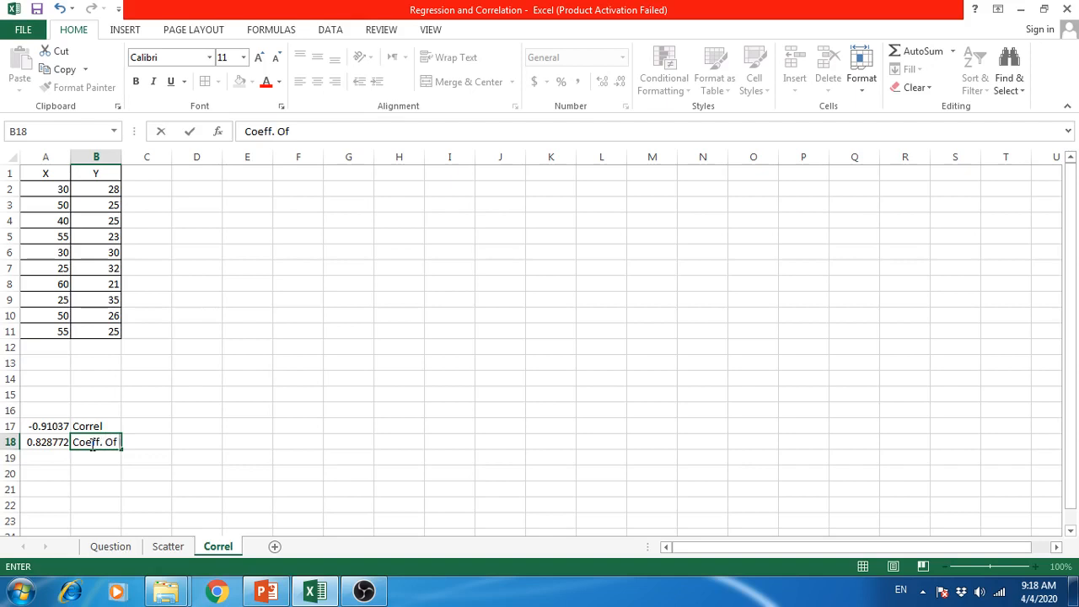
type("Determi")
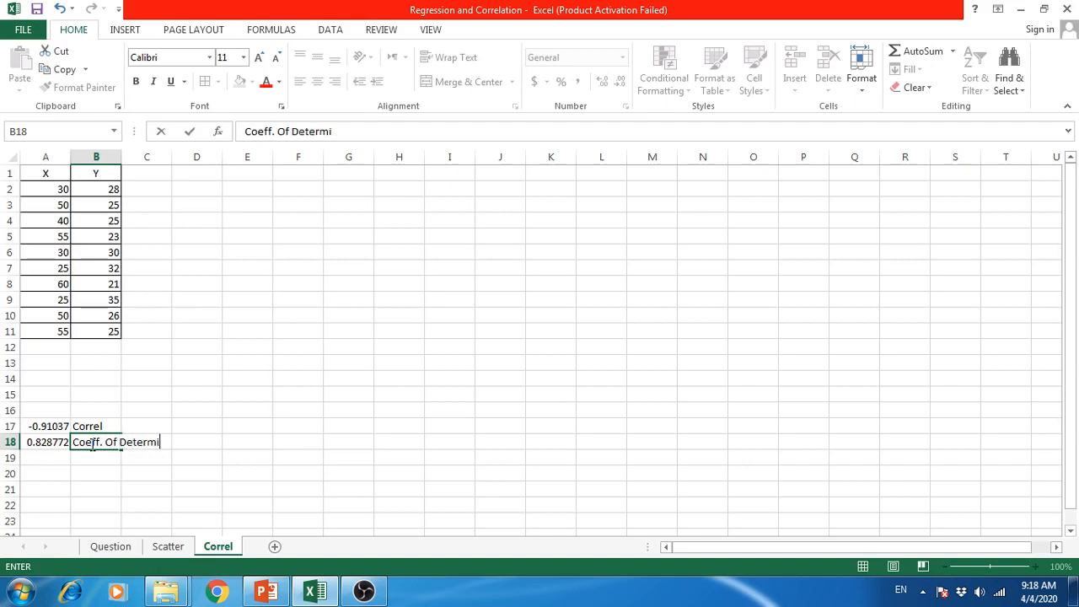
type("nation")
key("Tab")
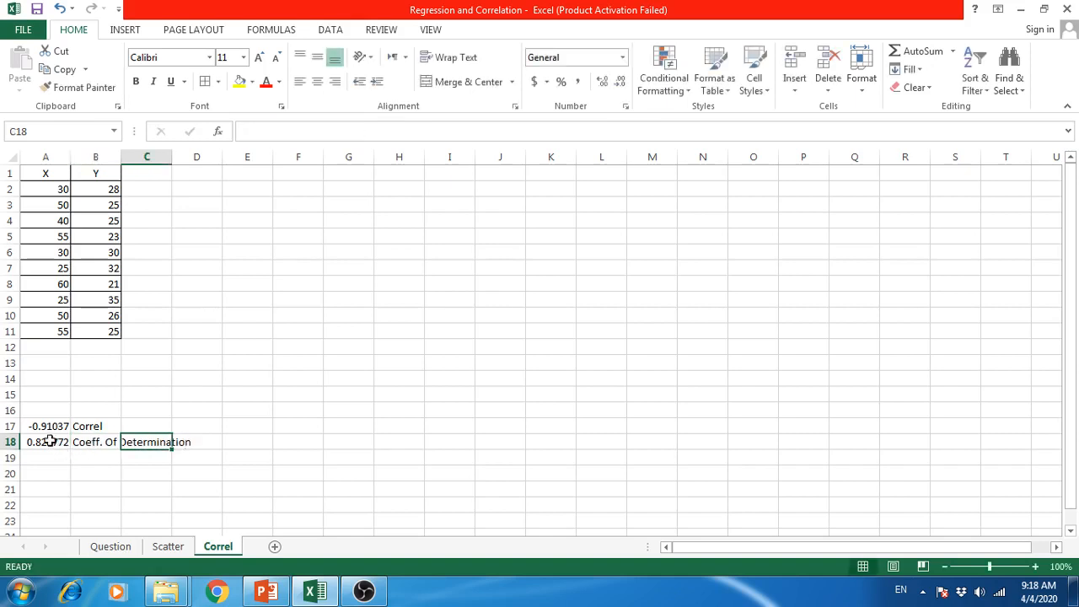
Review the formulas in A17 and A18 on the Correl sheet alongside the problem statement on the Question sheet and the scatter chart.
left_click(50, 441)
left_click(51, 426)
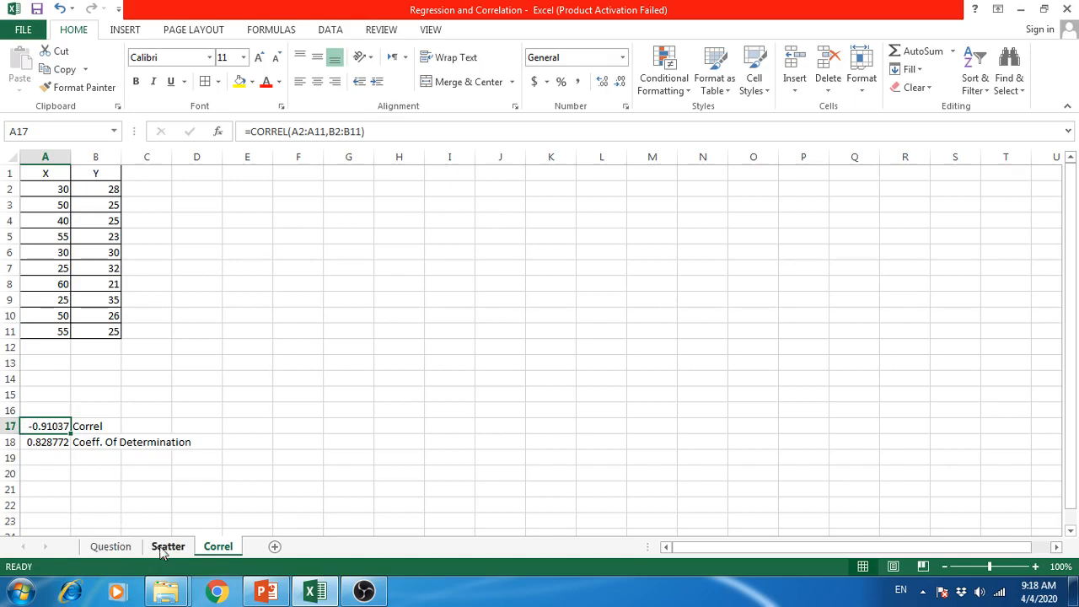
left_click(111, 547)
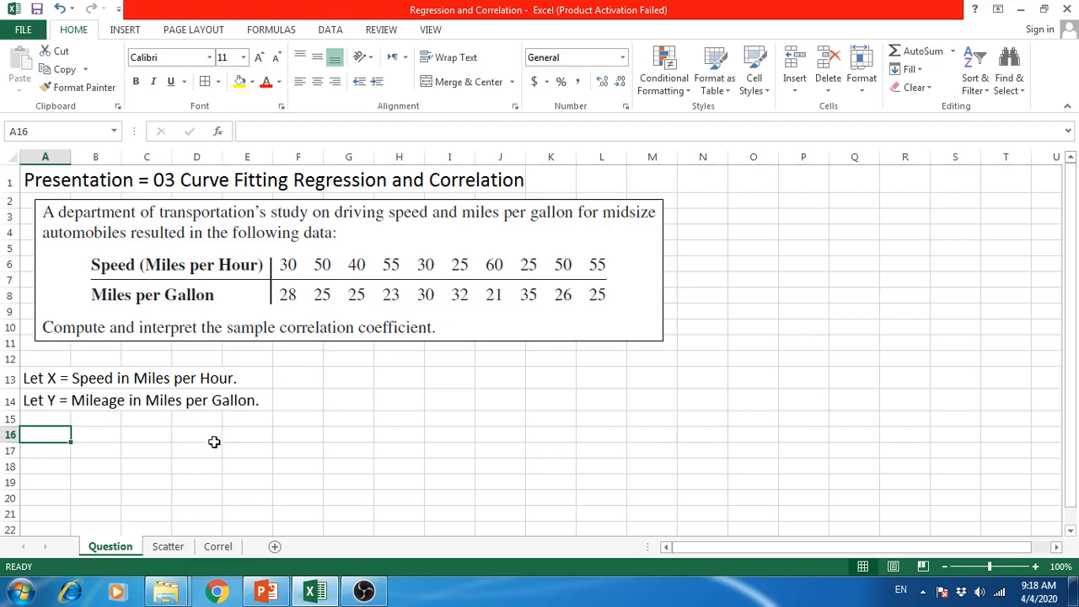
left_click(168, 546)
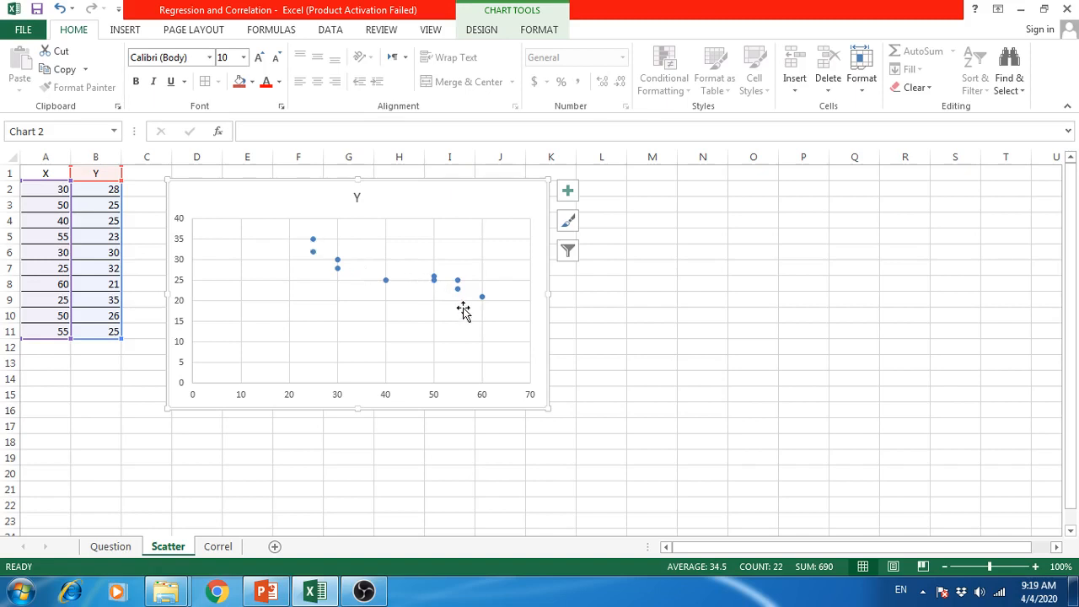
left_click(218, 548)
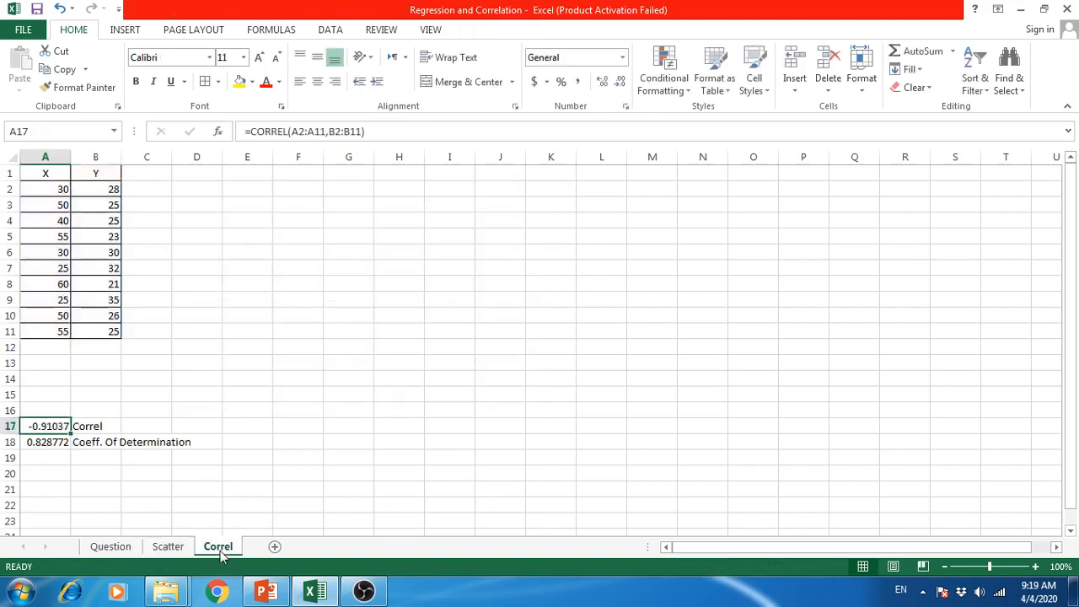
left_click(49, 443)
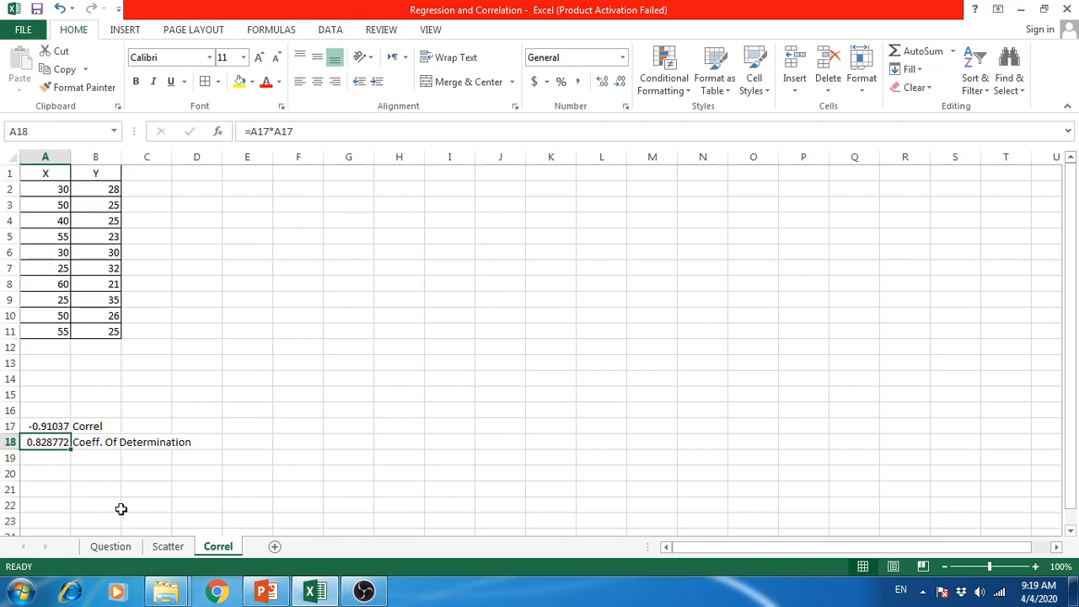
Compare the point pattern in the Scatter sheet's chart with the correlation coefficient and coefficient of determination on the Correl sheet.
left_click(168, 547)
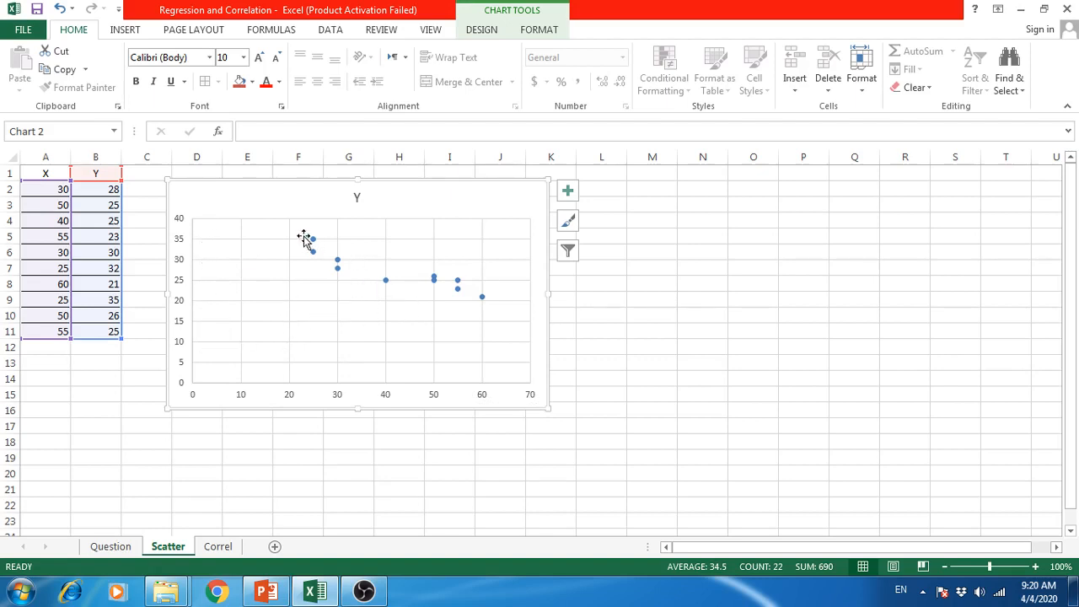
left_click(218, 546)
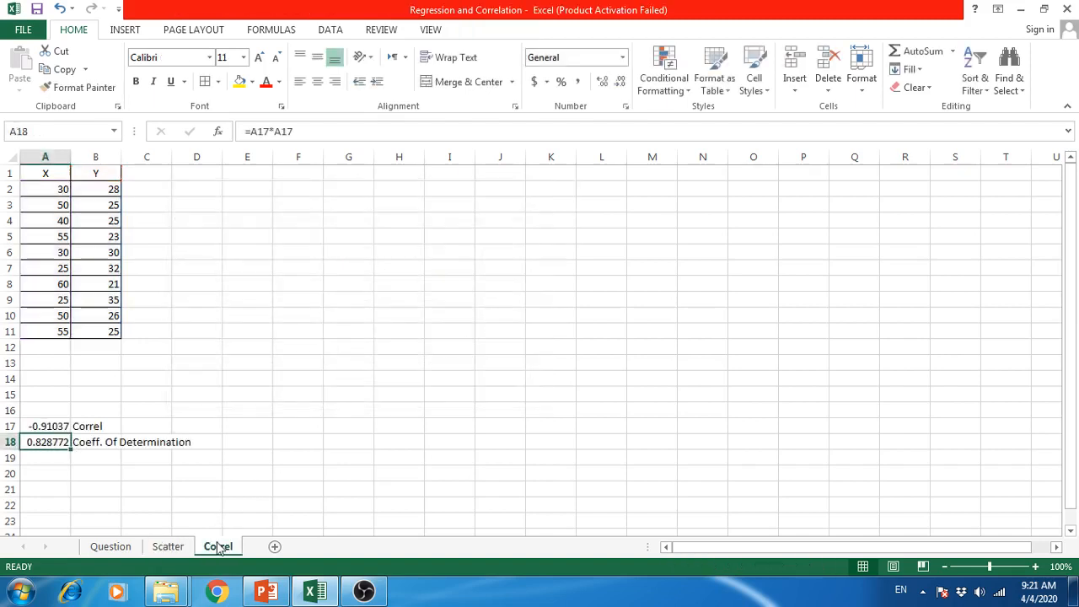
left_click(36, 427)
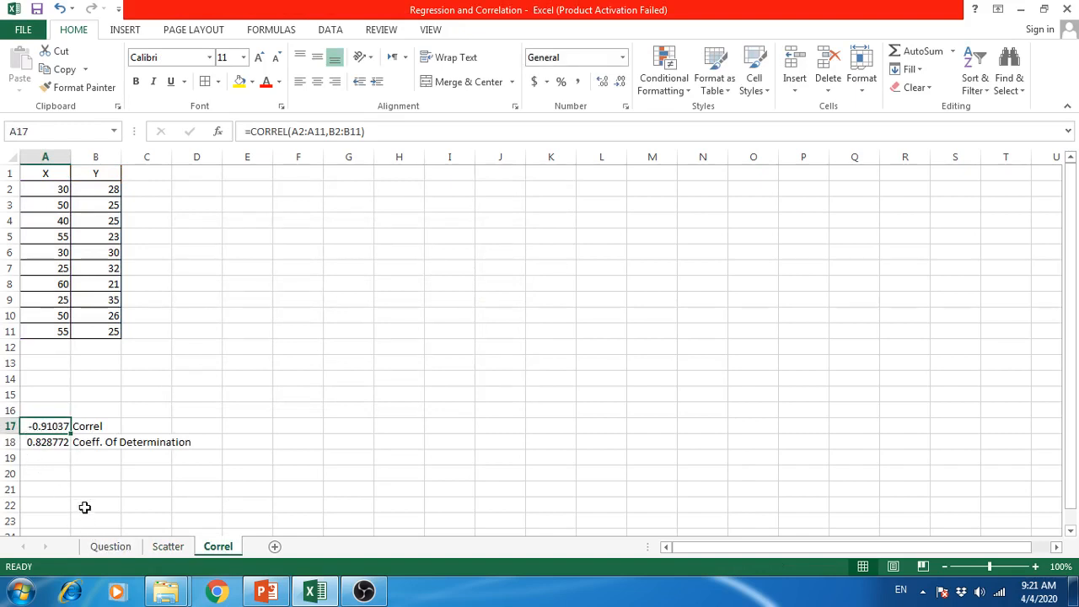
left_click(52, 442)
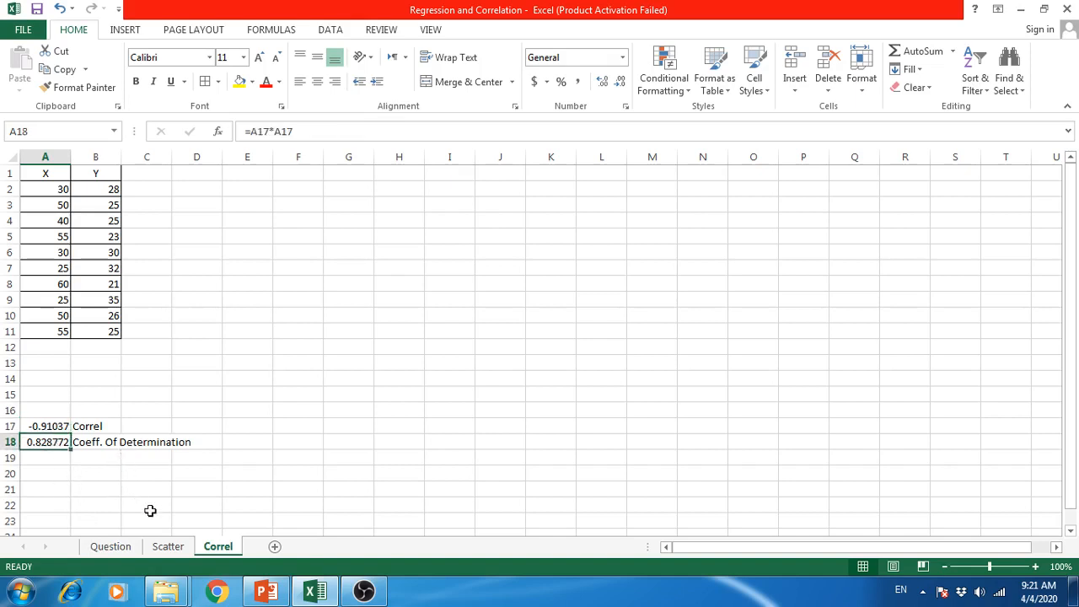
left_click(174, 548)
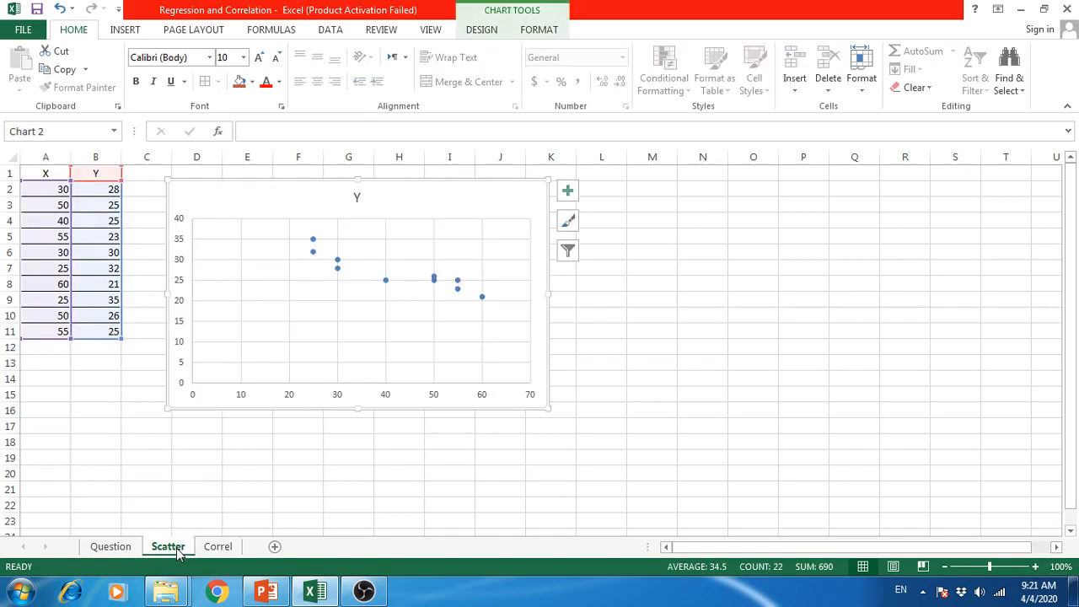
left_click(217, 548)
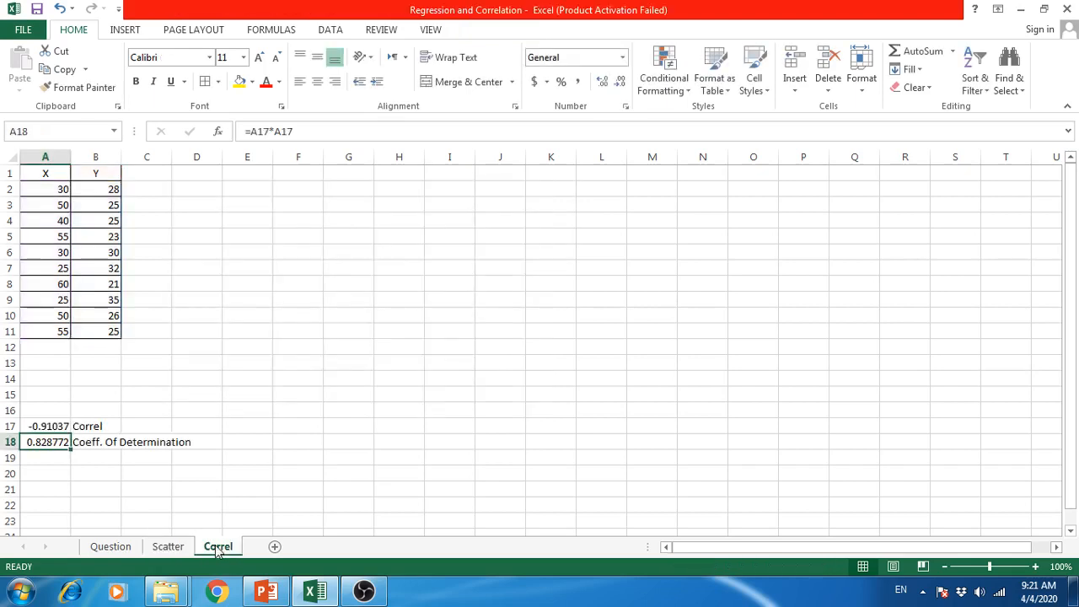
left_click(168, 548)
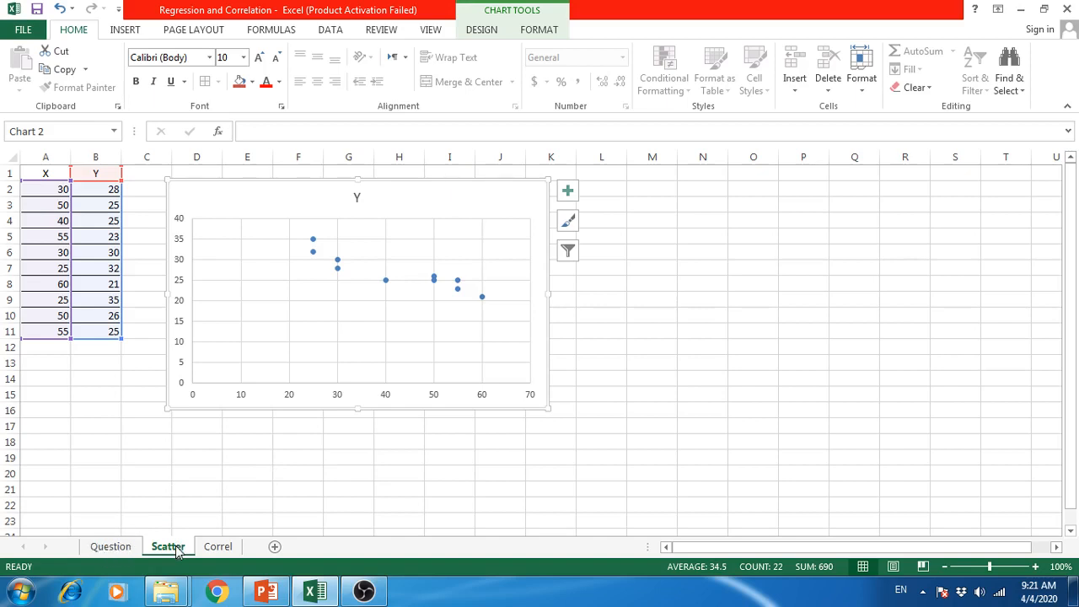
left_click(219, 548)
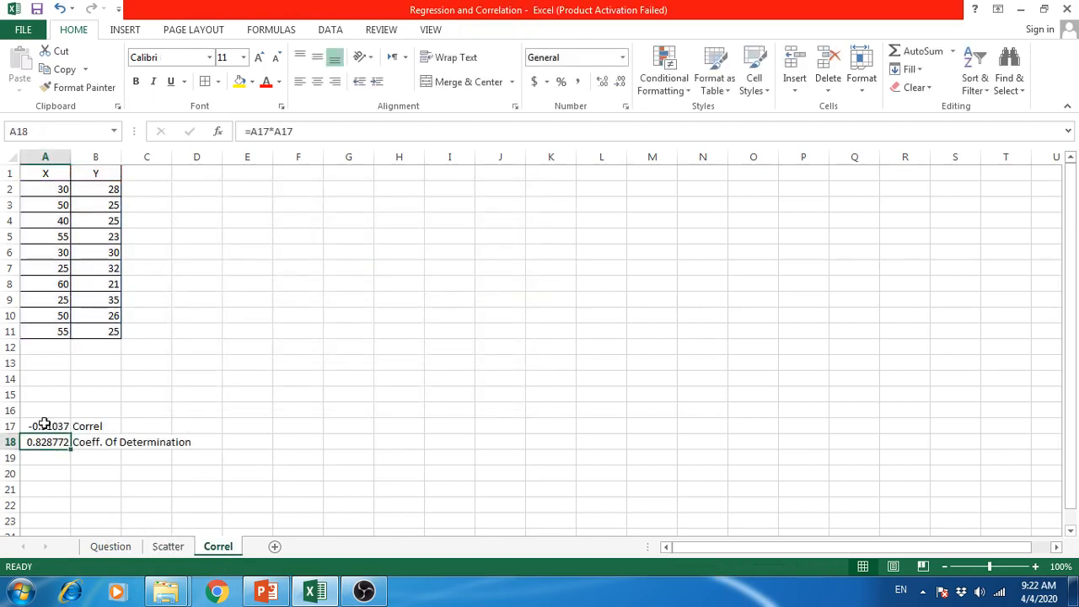